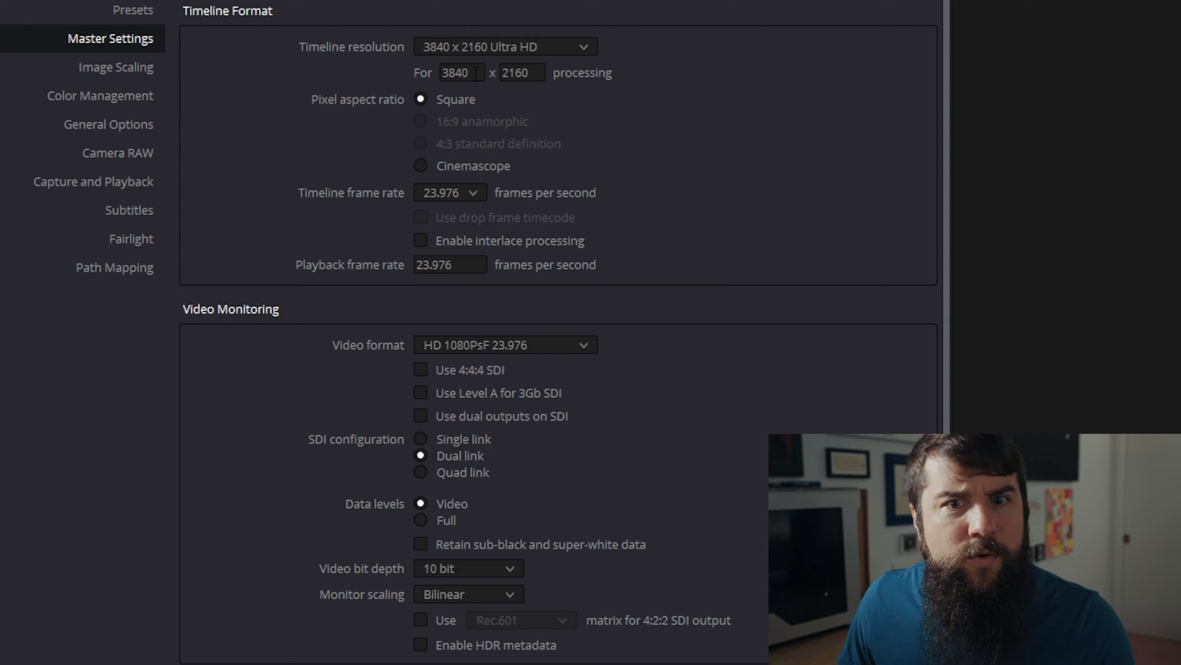
# - Set the timeline processing resolution to 1080 x 1920, or enable vertical resolution for the 1920 x 1080 HD preset
pyautogui.click(476, 74)
pyautogui.write('1080')
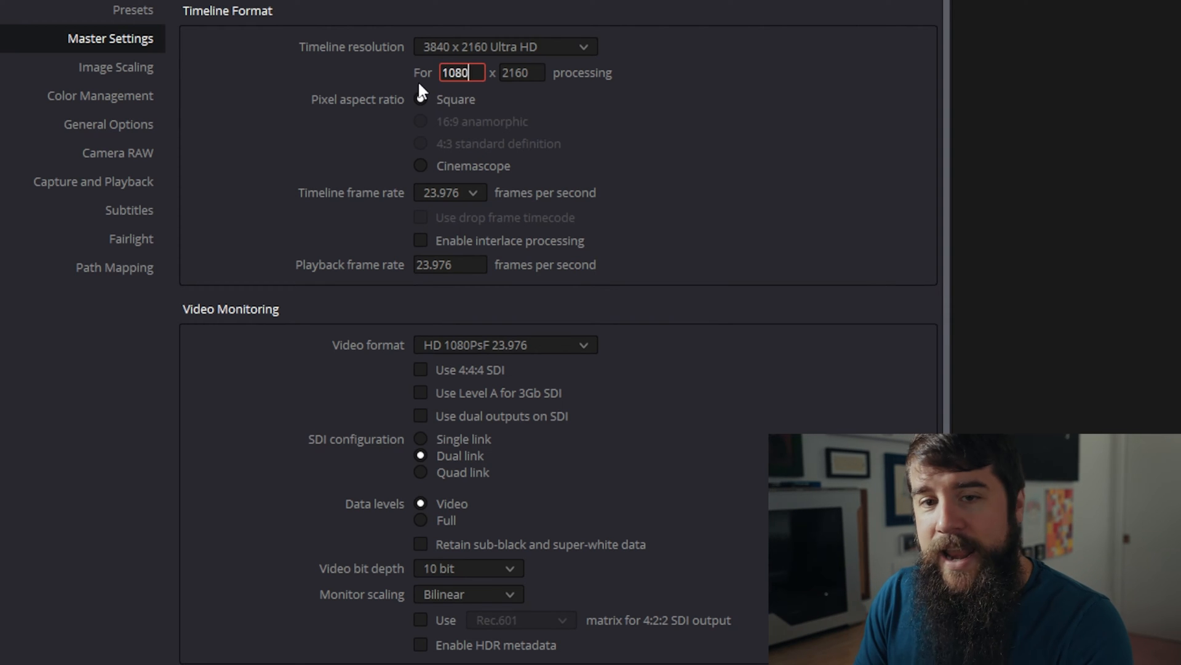
pyautogui.press('Tab')
pyautogui.write('1920')
pyautogui.press('Return')
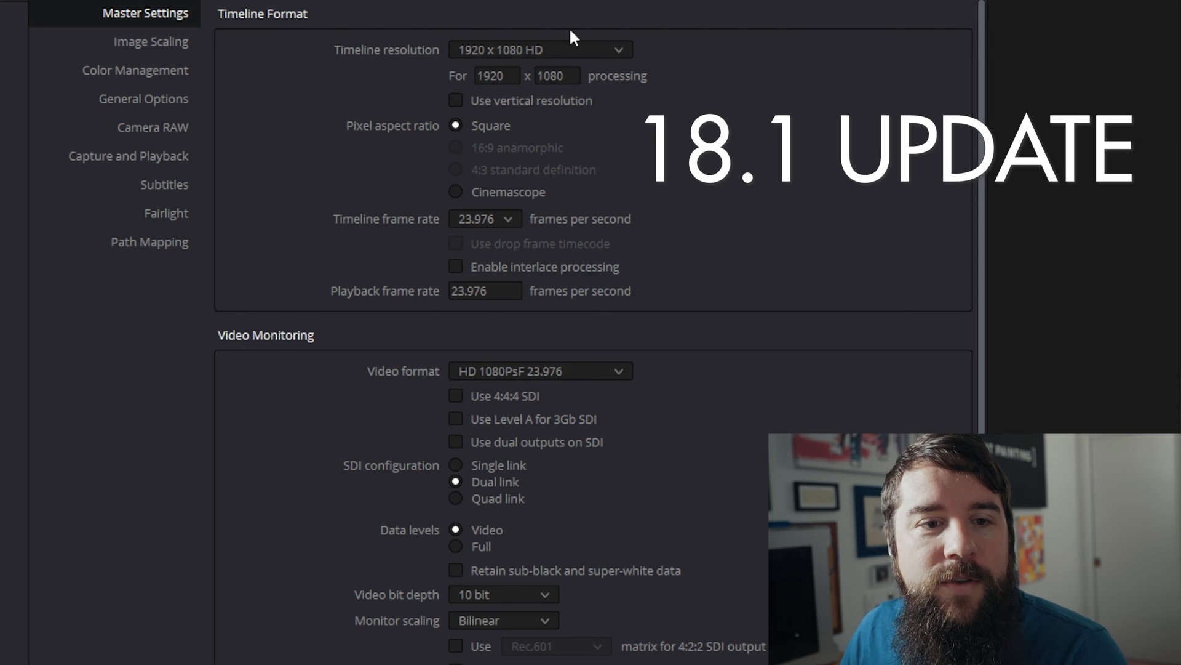
pyautogui.click(453, 106)
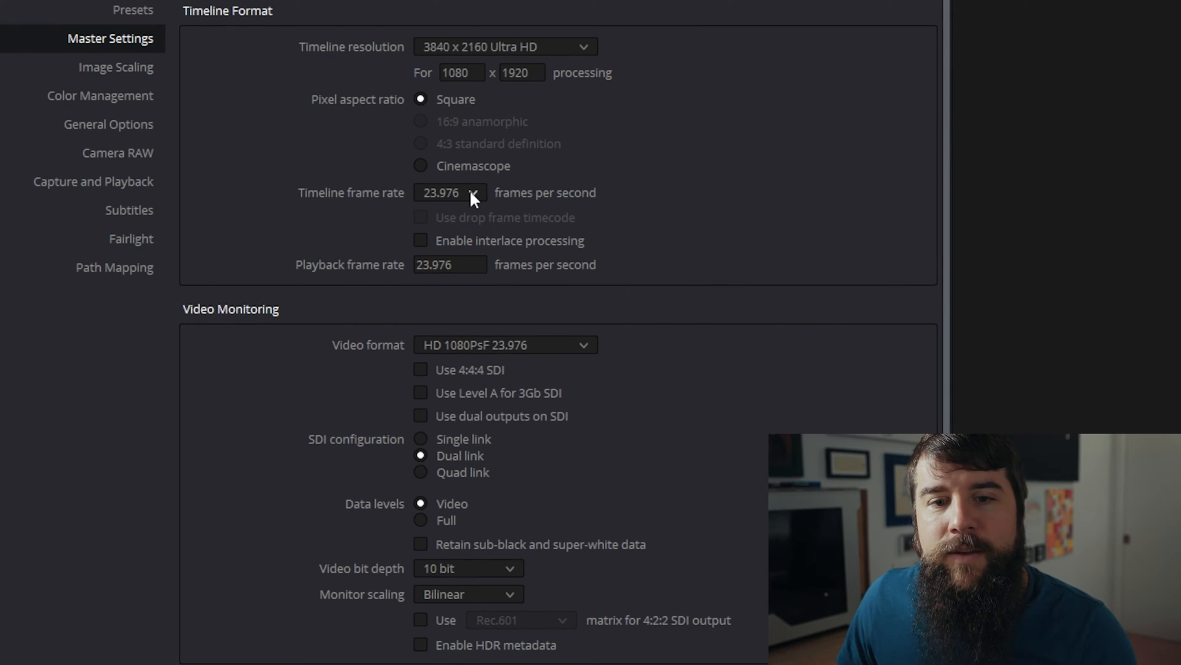
# - Save the project settings with the frame rate kept at 23.976, and place C1647.MP4 at the start of a new timeline
pyautogui.click(471, 195)
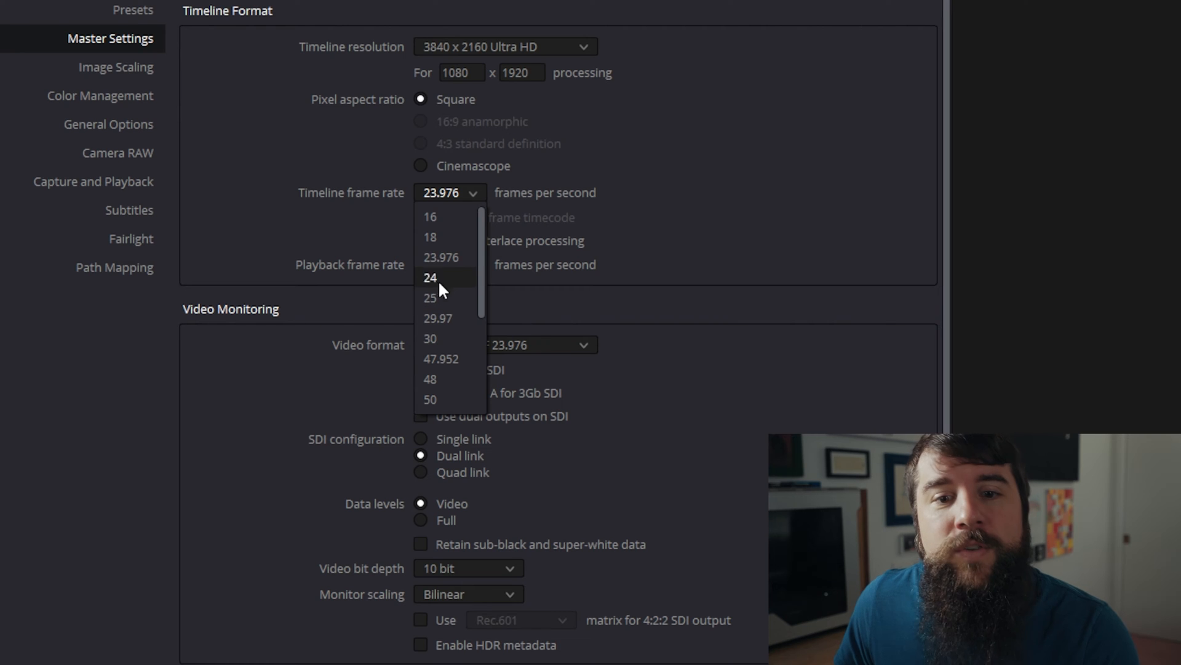
pyautogui.click(748, 197)
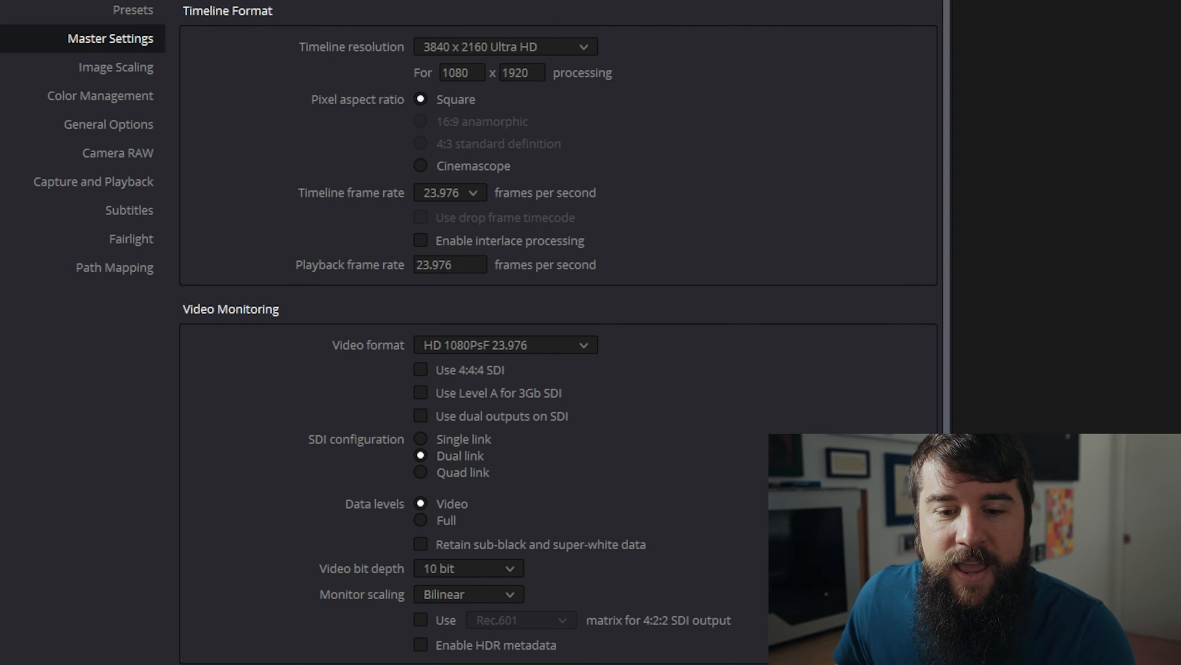
pyautogui.click(690, 629)
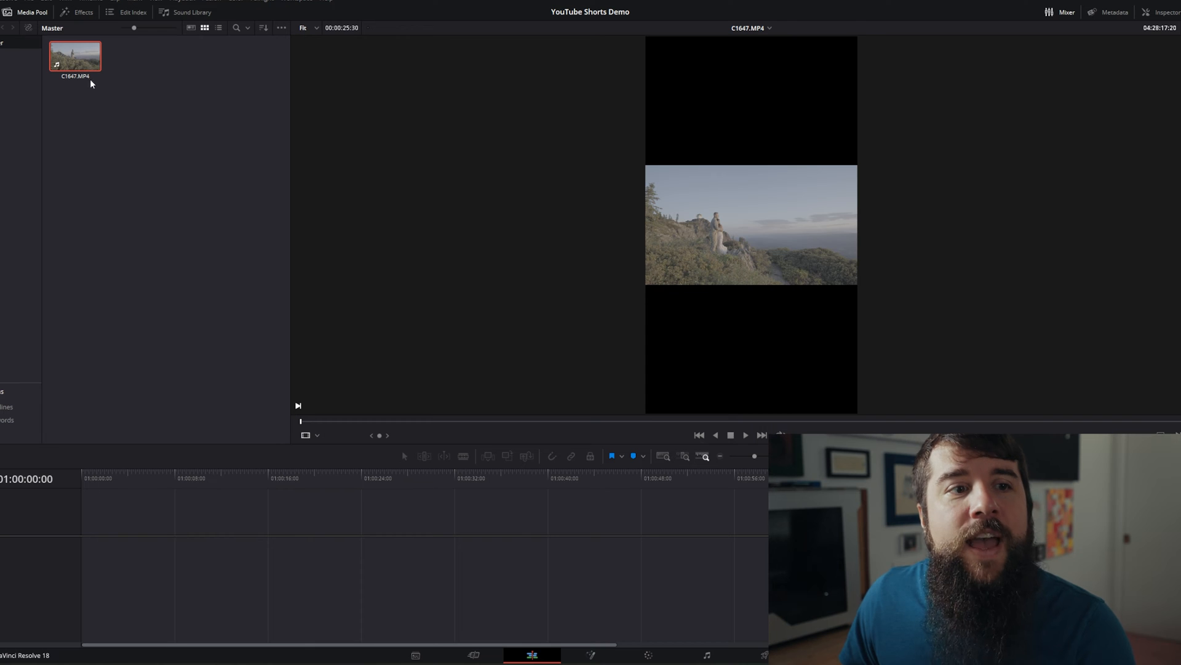
pyautogui.moveTo(60, 59); pyautogui.dragTo(83, 541)
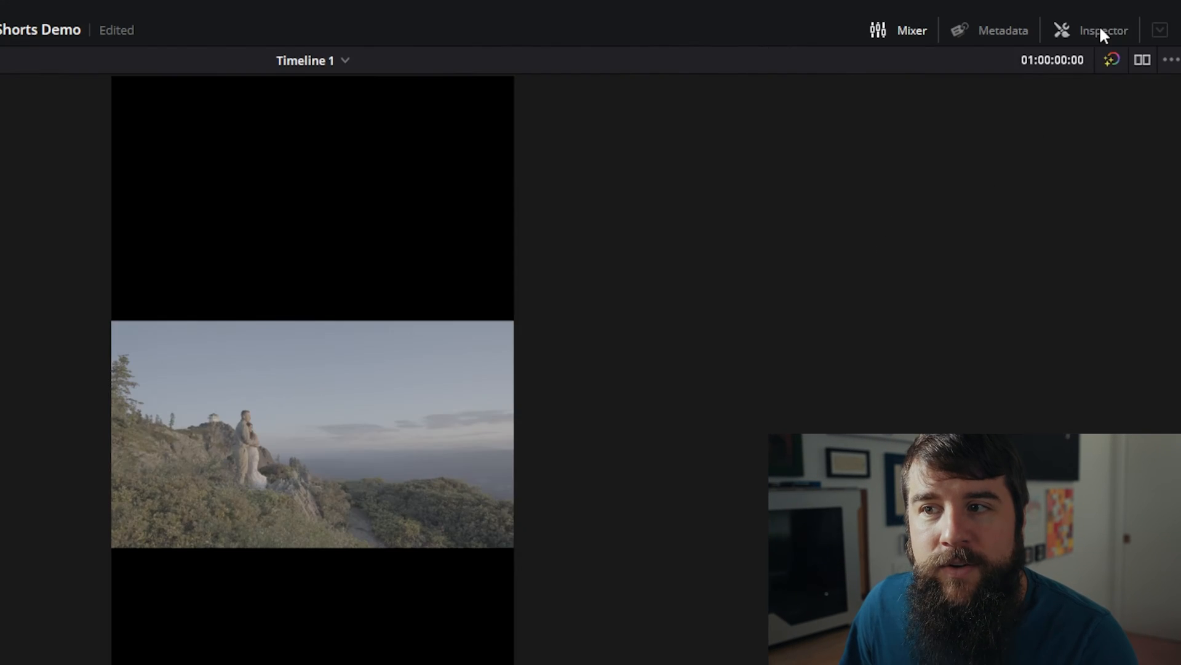
# - Try reframing the clip manually by scaling it to a zoom of 3.140 and shifting it horizontally onto the couple
pyautogui.click(1166, 11)
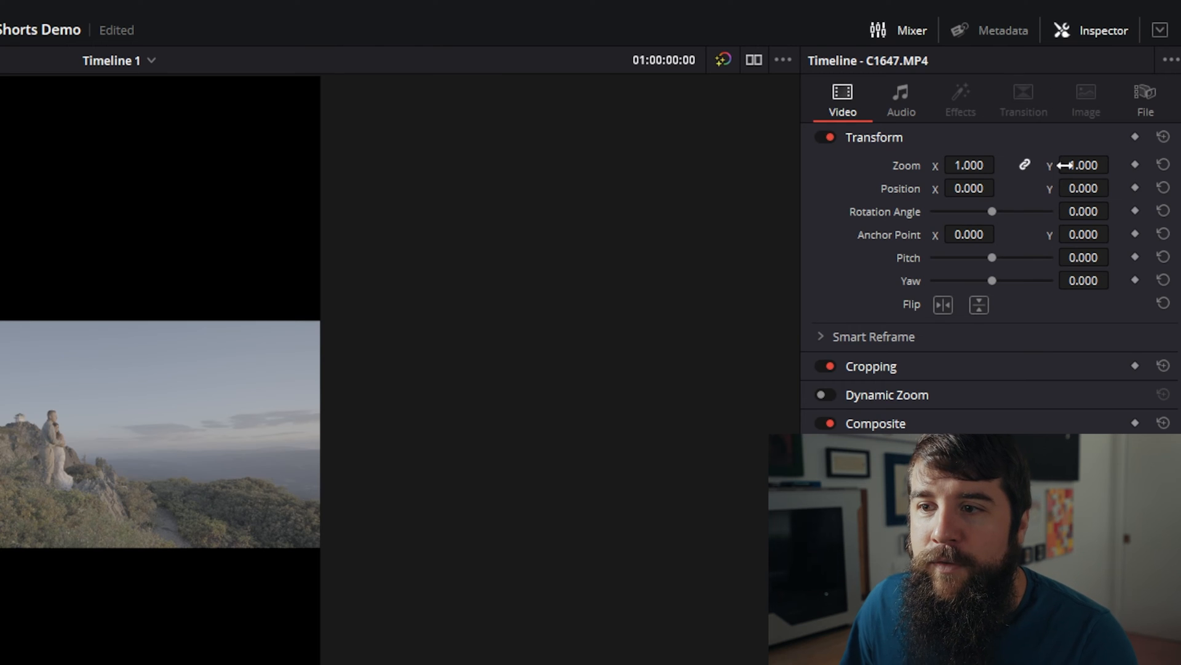
pyautogui.moveTo(1081, 164); pyautogui.dragTo(1180, 163)
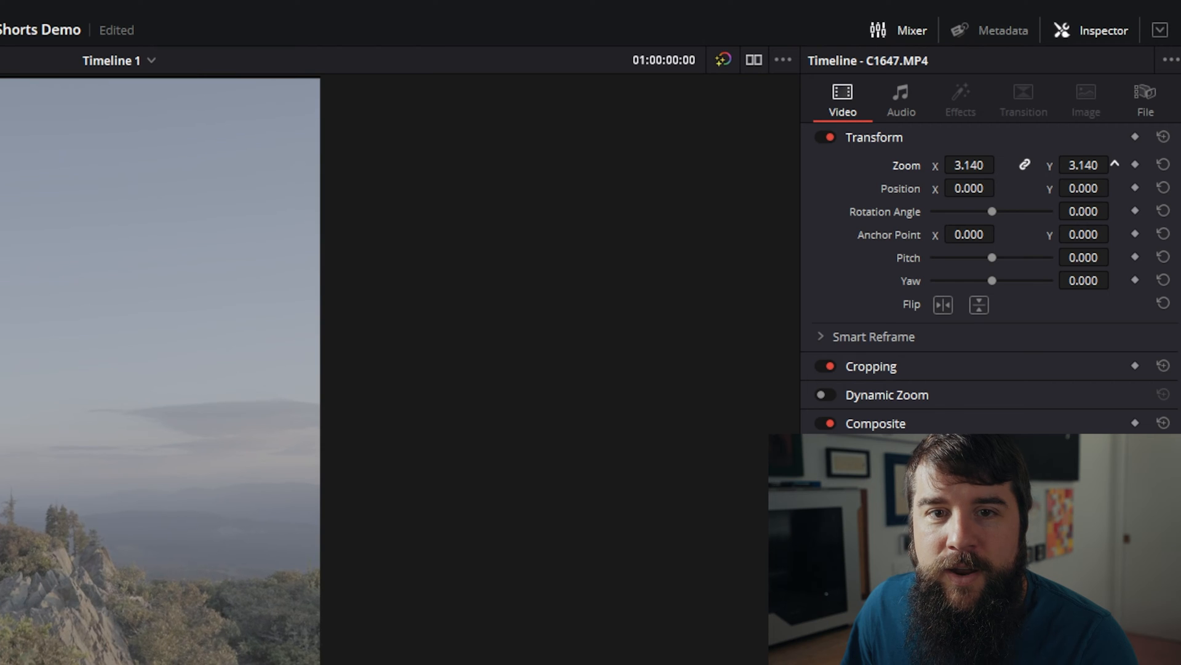
pyautogui.moveTo(969, 188); pyautogui.dragTo(1000, 188)
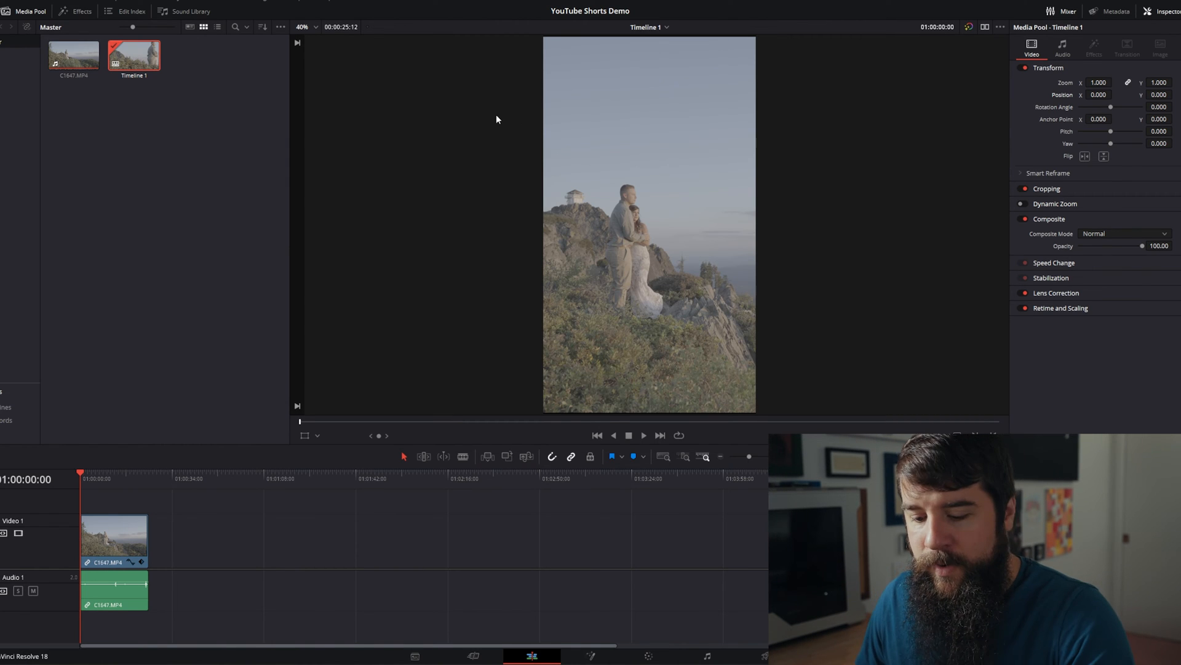
# - Undo the clip's manual zoom and horizontal shift, and save the project
pyautogui.hotkey('ctrl', 'z')
pyautogui.hotkey('ctrl', 'z')
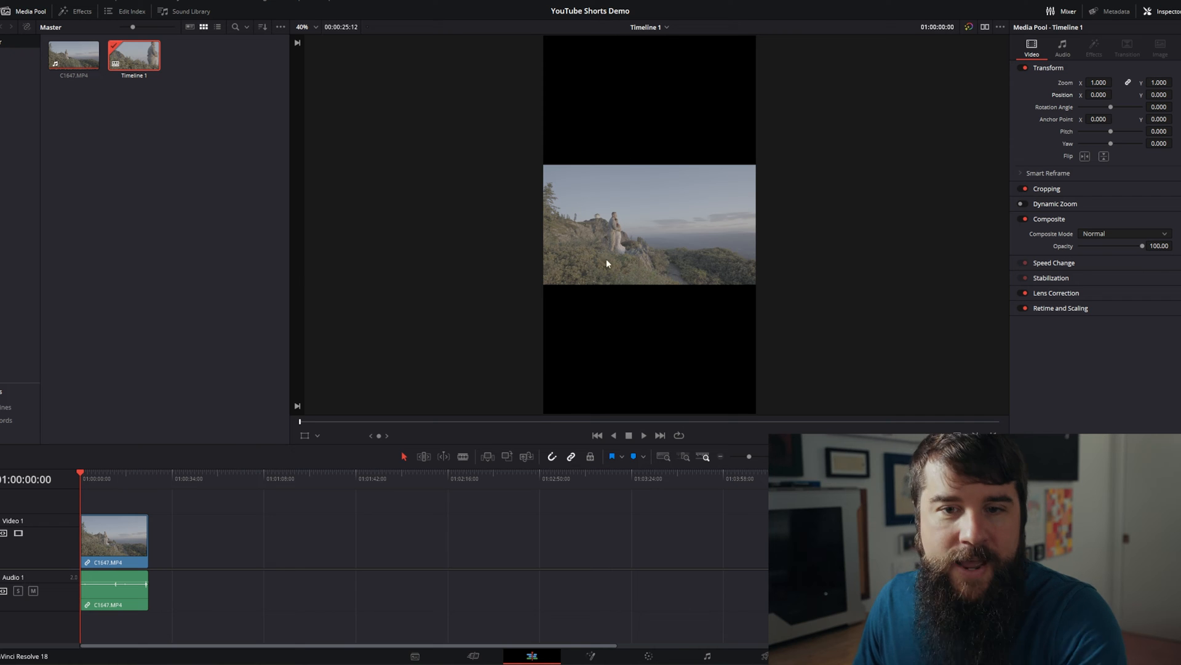
pyautogui.hotkey('ctrl', 's')
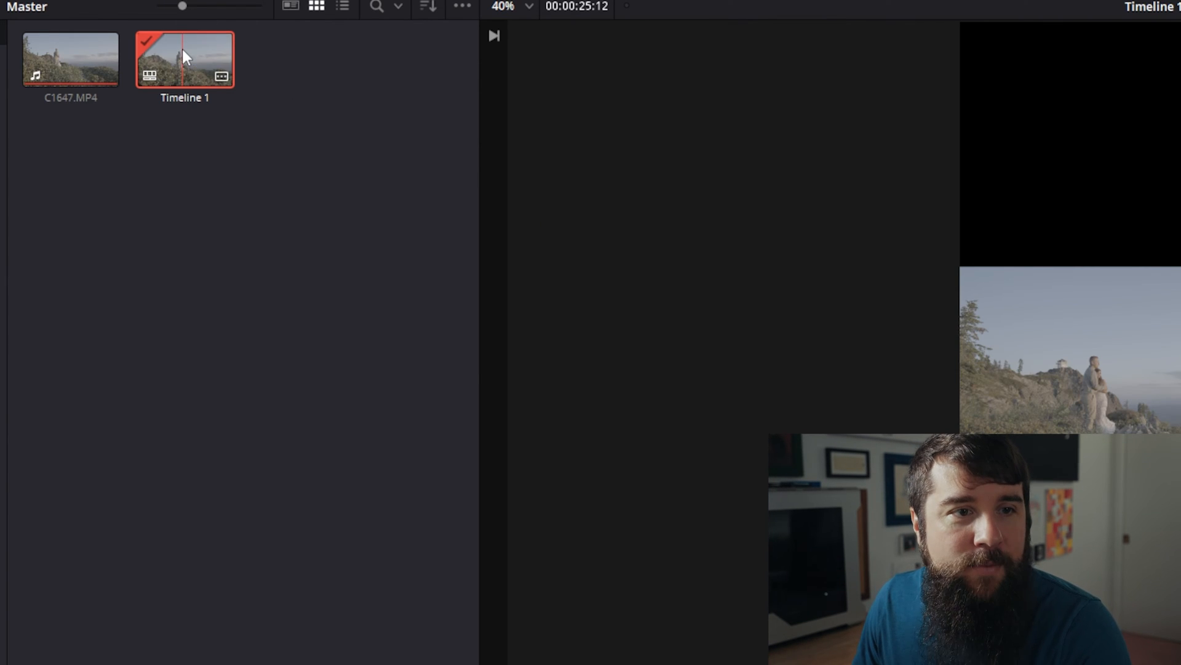
# - Stop Timeline 1 from using the project settings and set its format's mismatched resolution to Scale full frame with crop
pyautogui.rightClick(182, 49)
pyautogui.moveTo(299, 64)
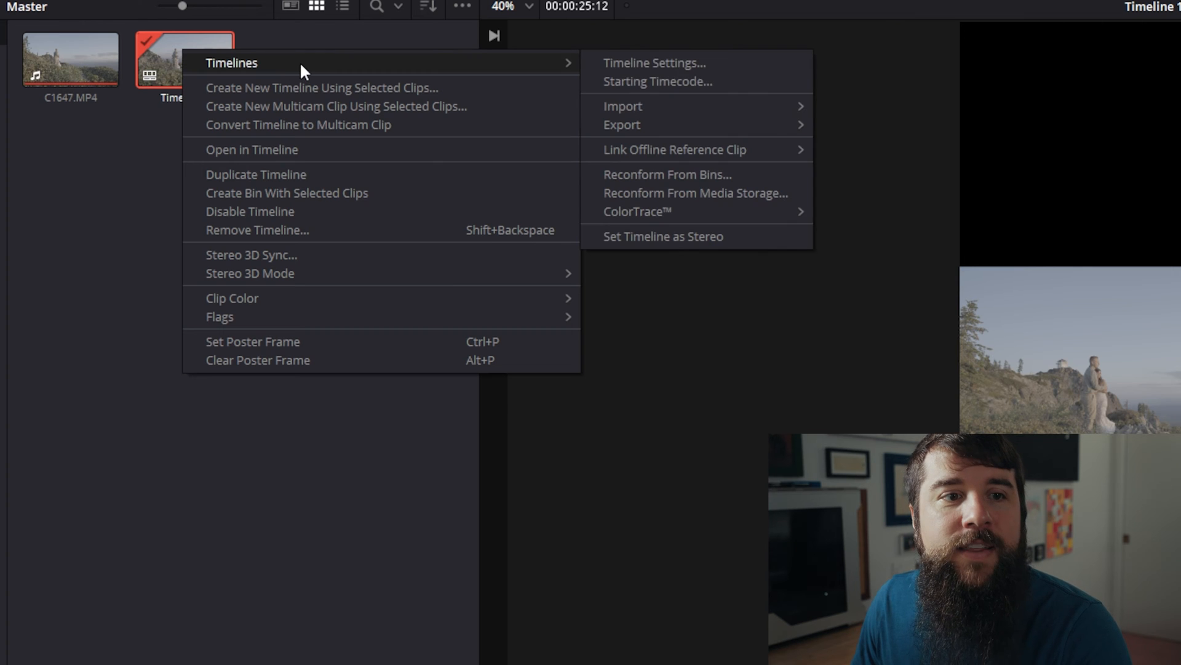
pyautogui.click(626, 65)
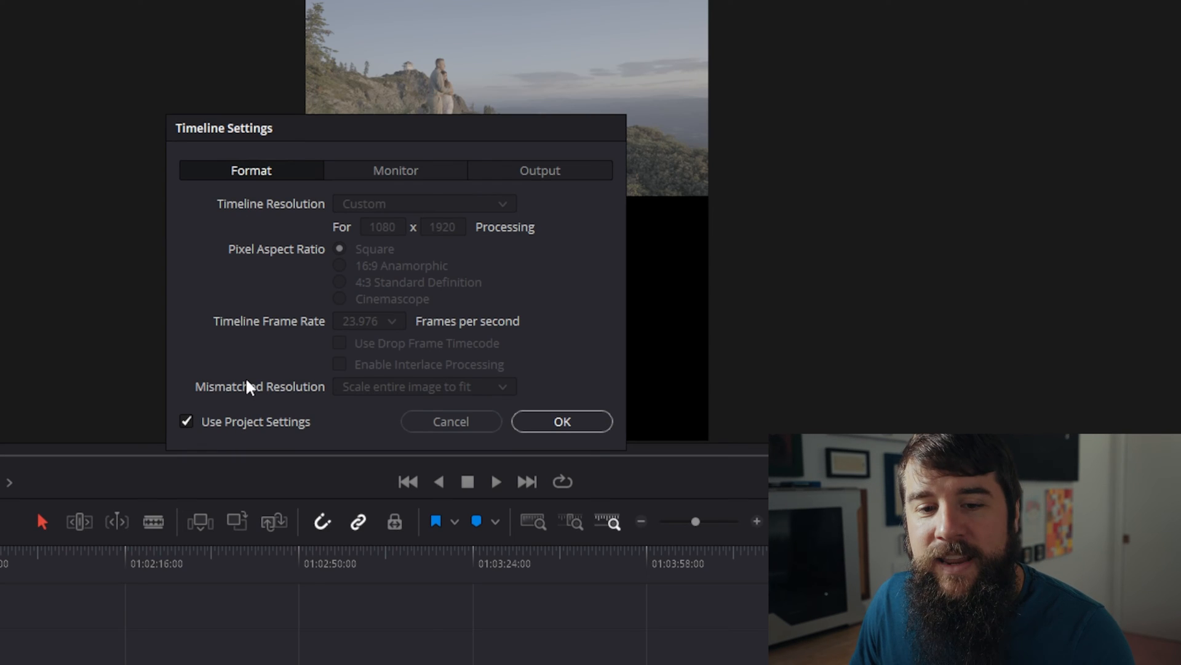
pyautogui.click(185, 424)
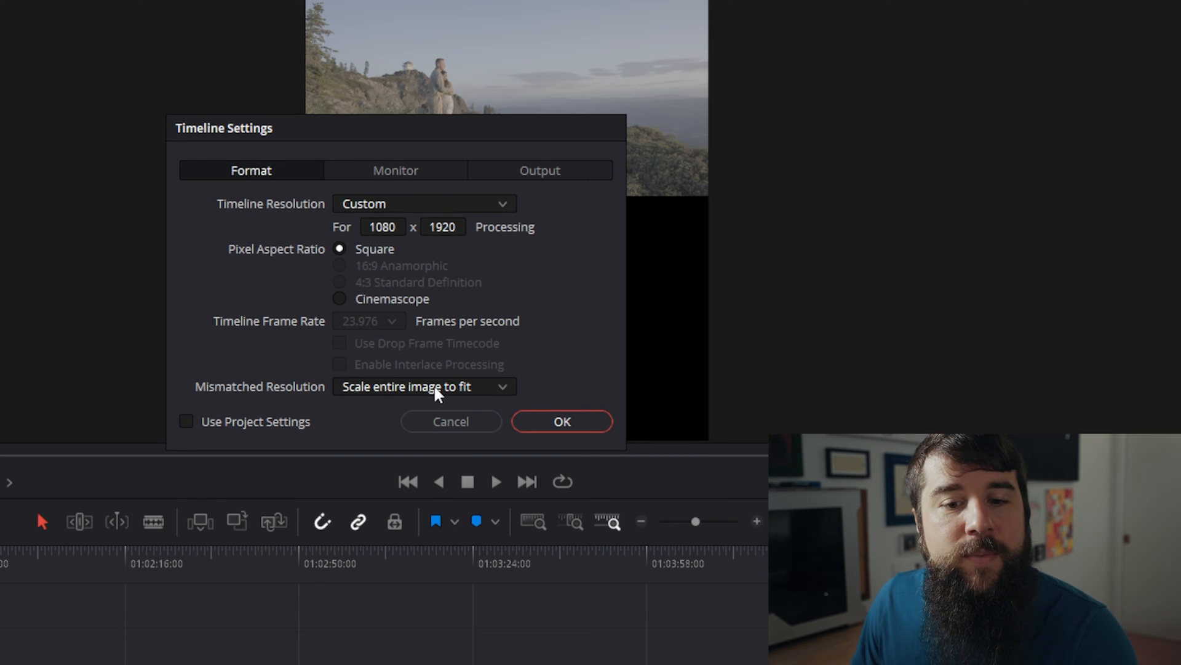
pyautogui.click(503, 387)
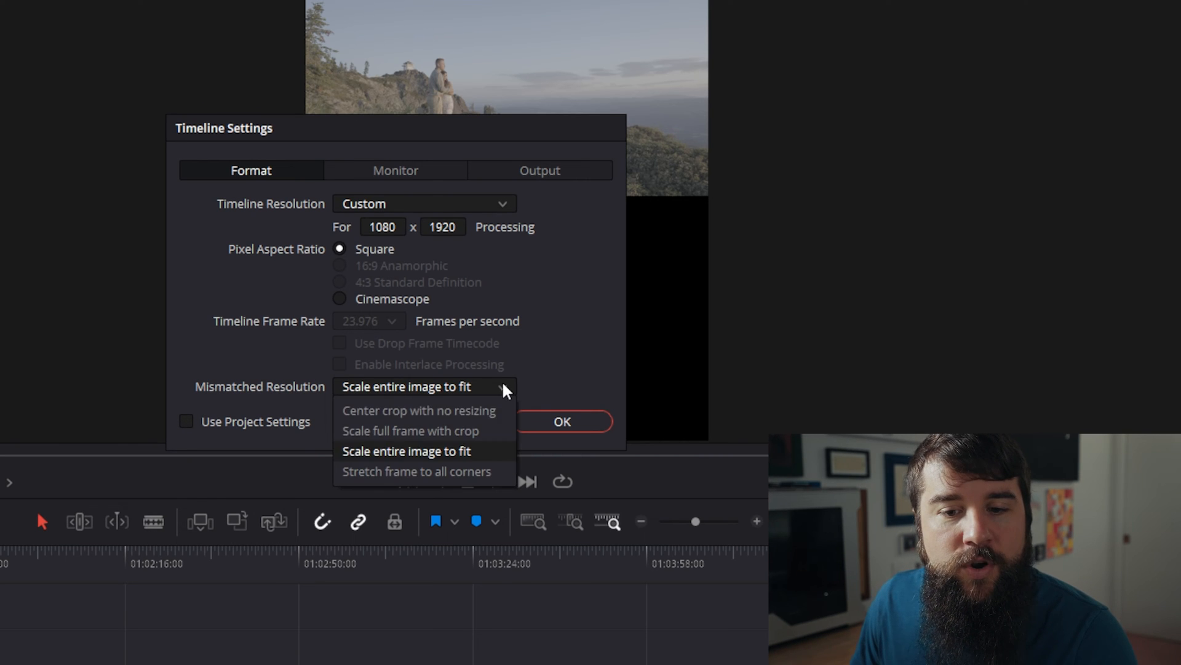
pyautogui.click(487, 433)
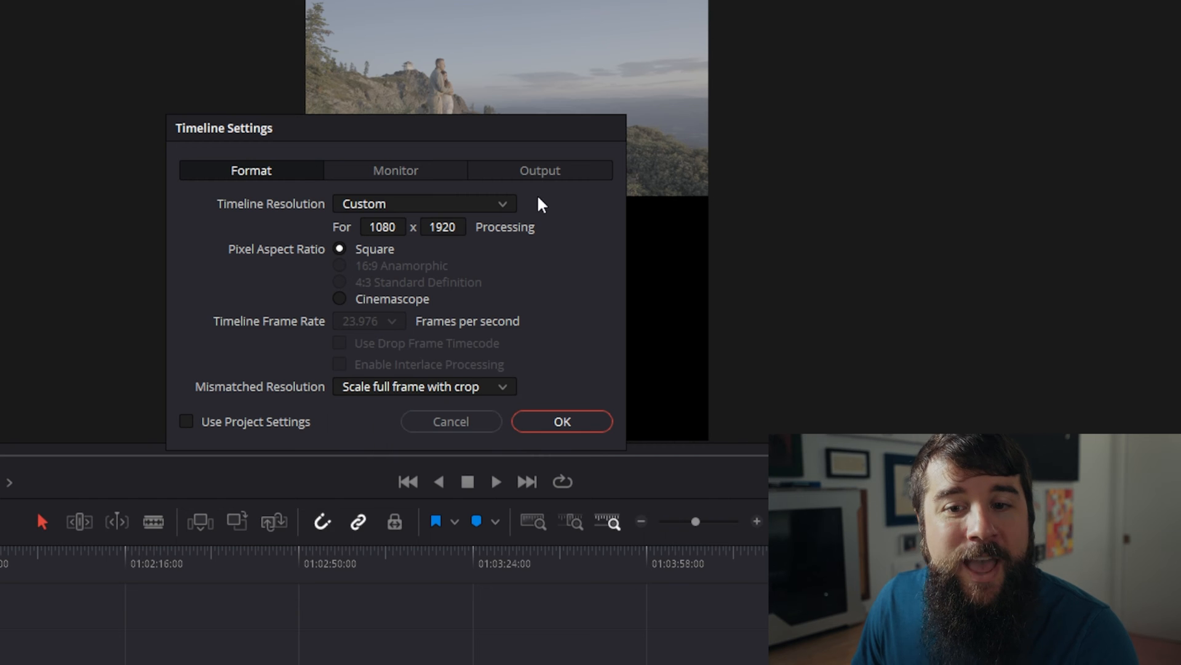
# - Set the timeline output's mismatched resolution to Scale full frame with crop and apply the timeline settings
pyautogui.click(575, 175)
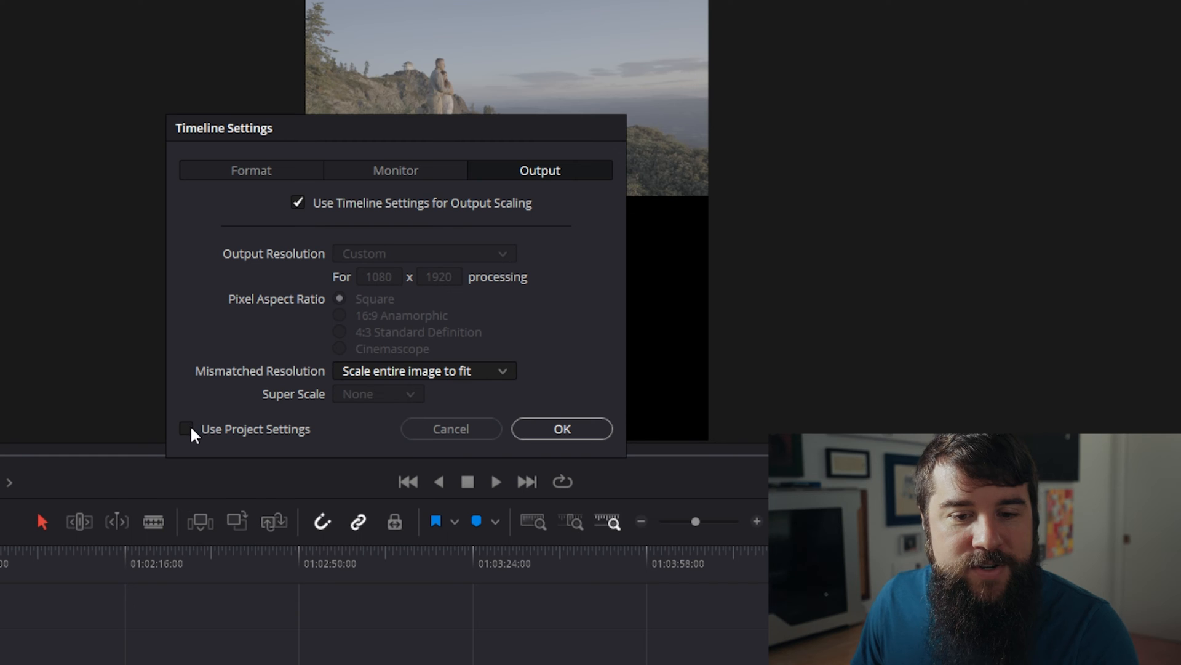
pyautogui.click(480, 372)
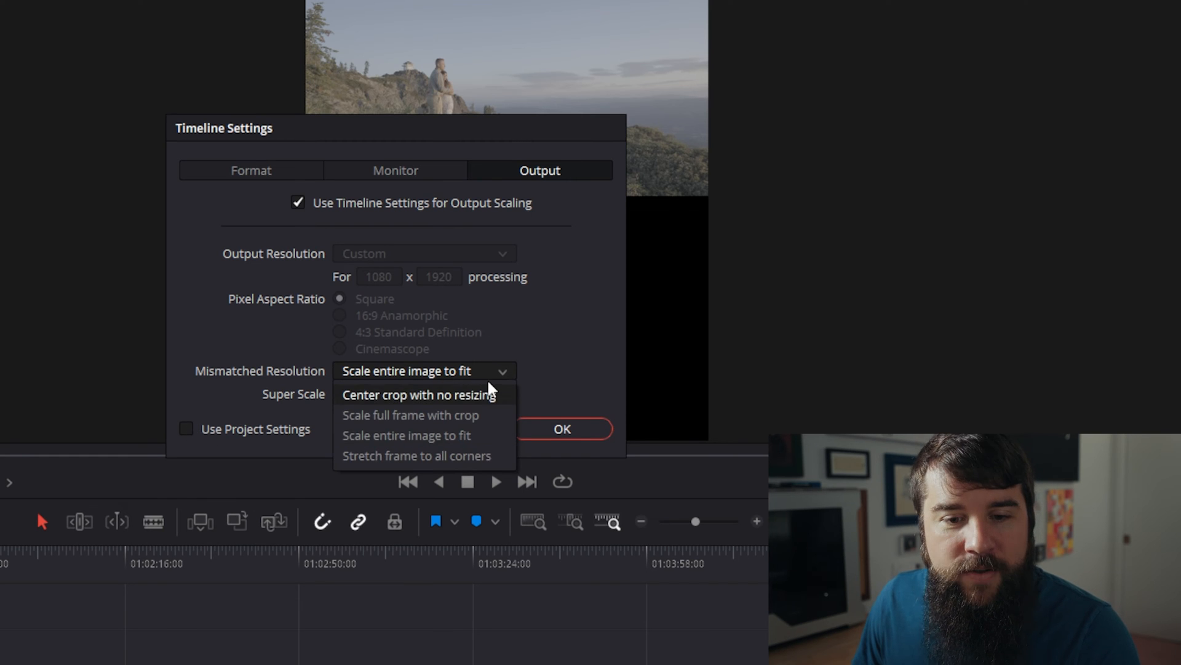
pyautogui.click(479, 415)
pyautogui.click(563, 429)
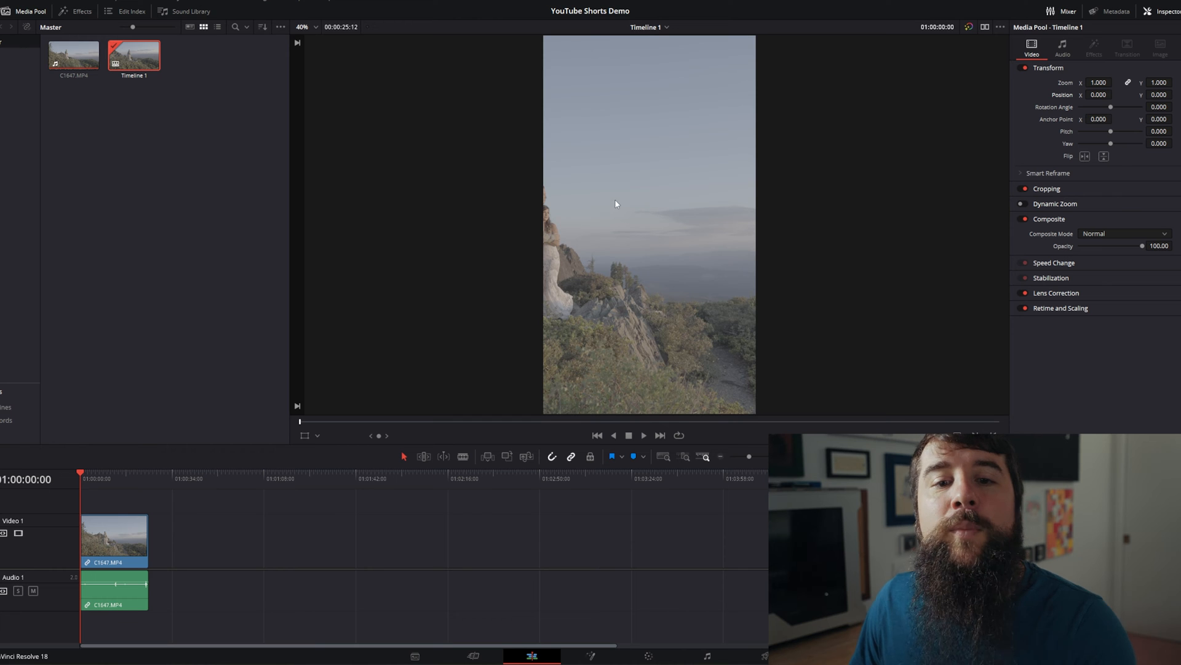
# - Shift the timeline clip horizontally so the couple sits inside the vertical frame
pyautogui.click(126, 534)
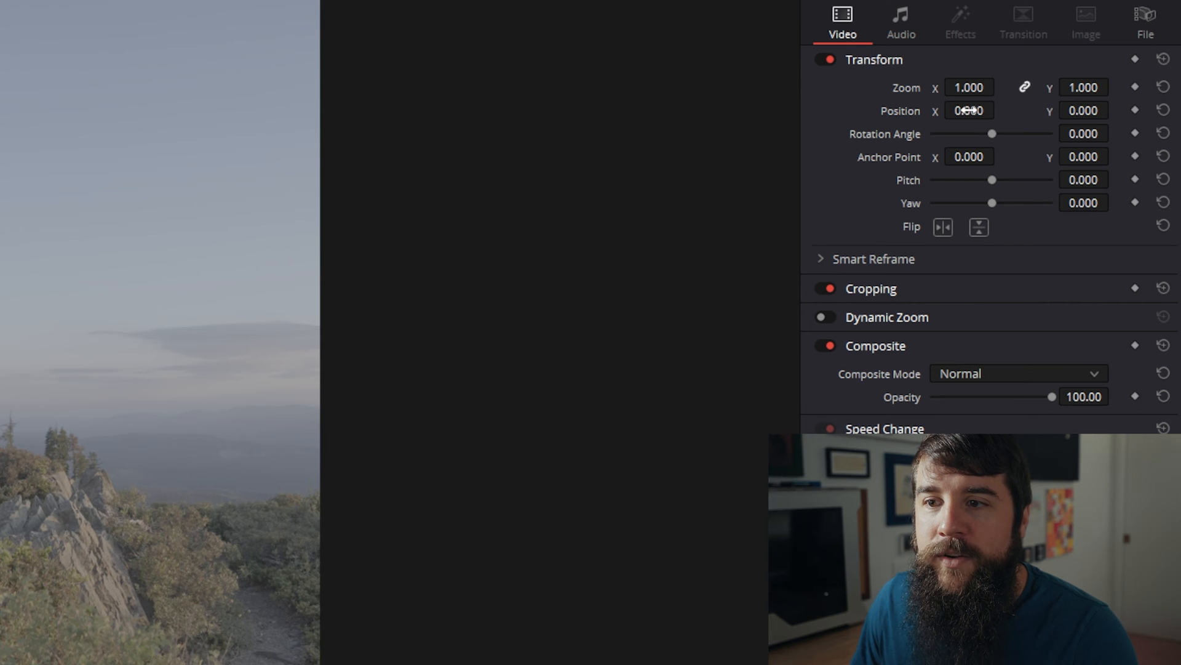
pyautogui.moveTo(1099, 94); pyautogui.dragTo(1115, 94)
pyautogui.moveTo(1001, 108); pyautogui.dragTo(969, 110)
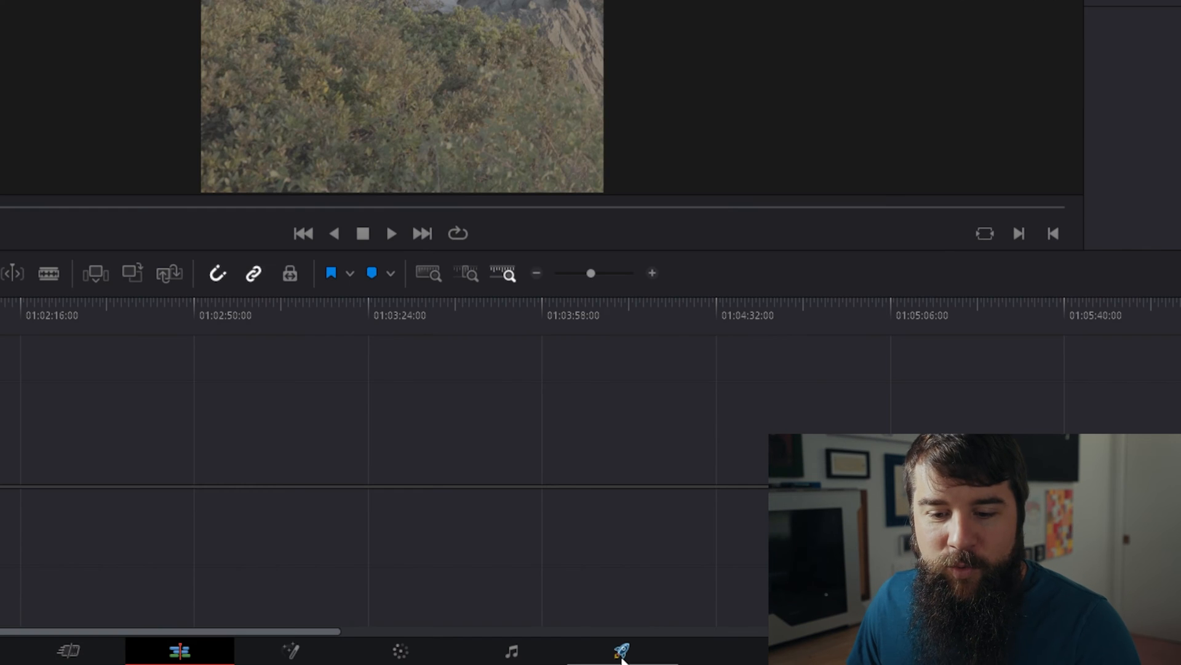
# - Prepare a custom export named whoismattshort on the Deliver page, with the Demo Project's Renders folder as its location
pyautogui.click(622, 653)
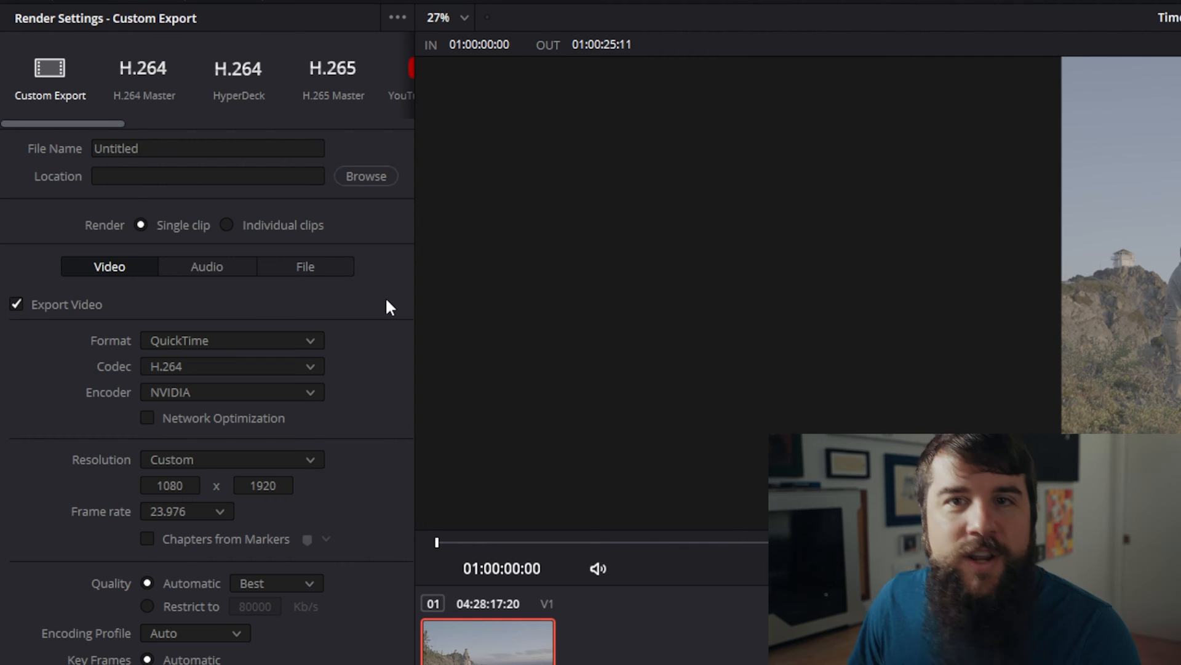
pyautogui.click(197, 151)
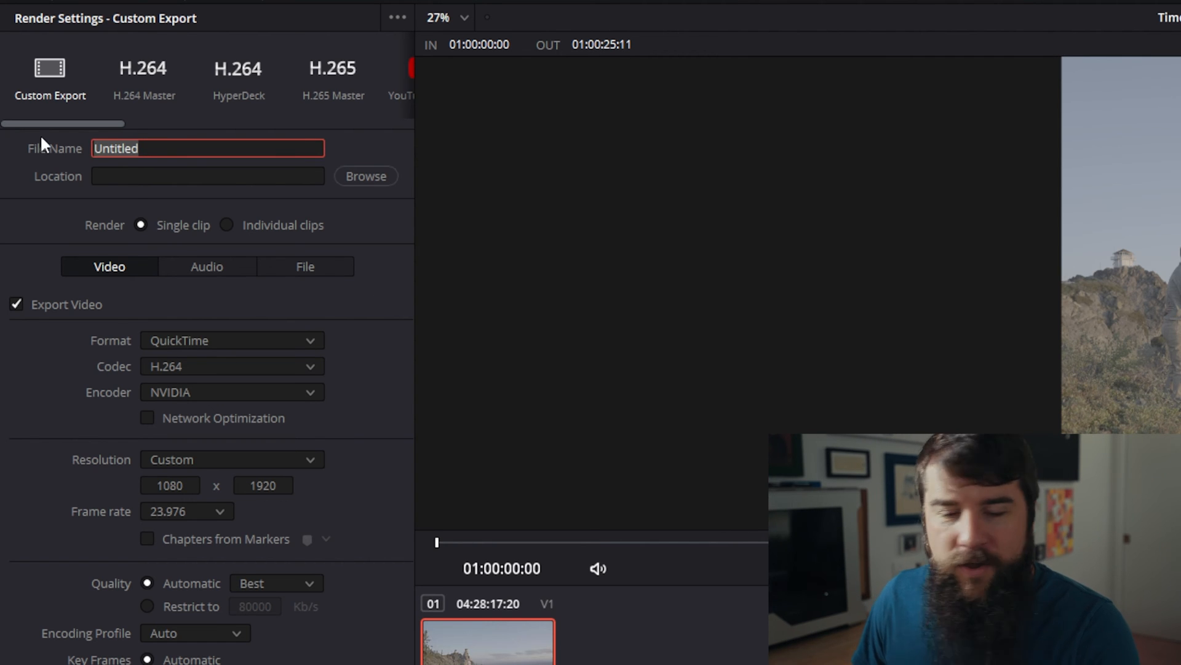
pyautogui.write('whoismattshort')
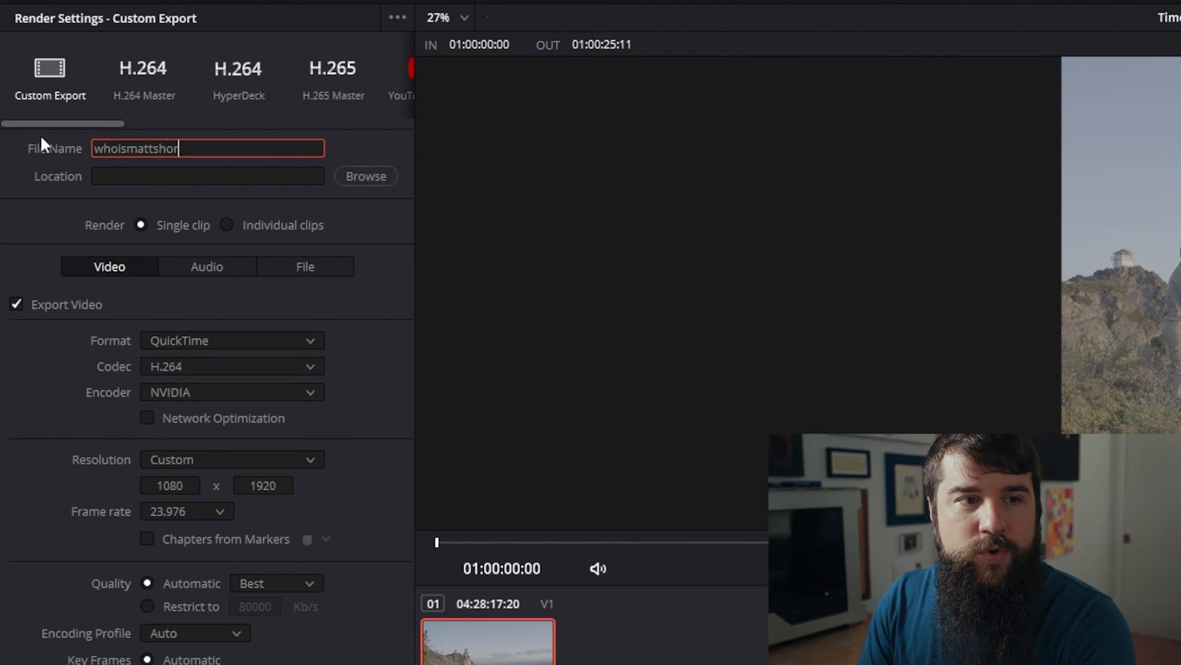
pyautogui.click(389, 174)
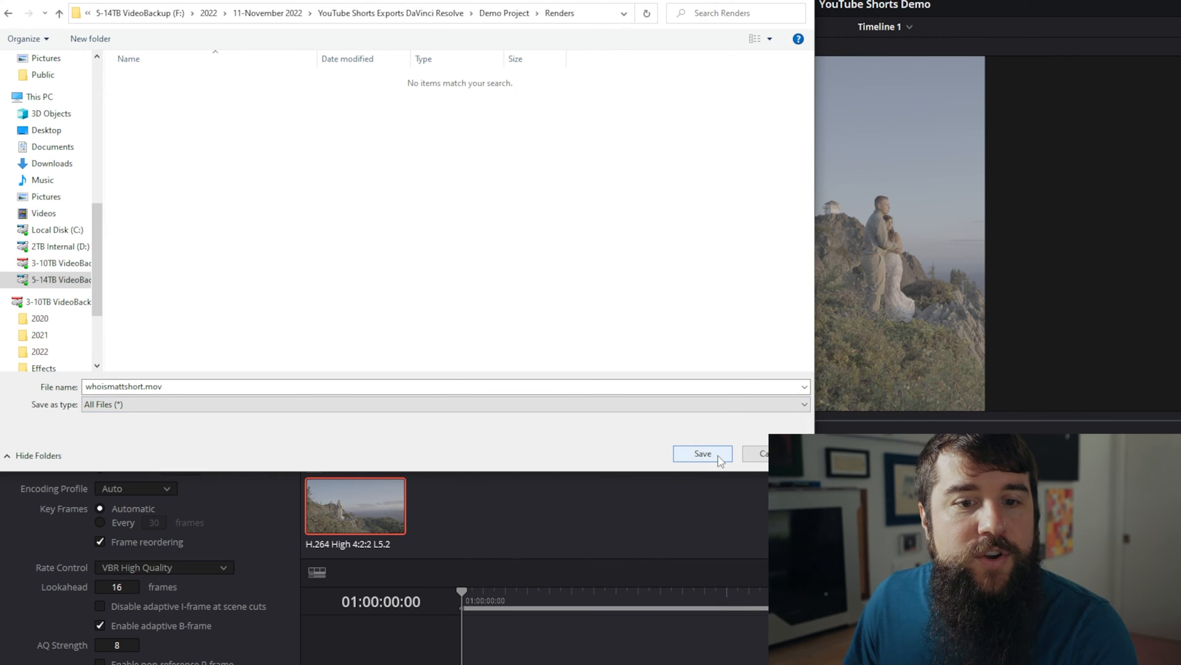
pyautogui.click(935, 573)
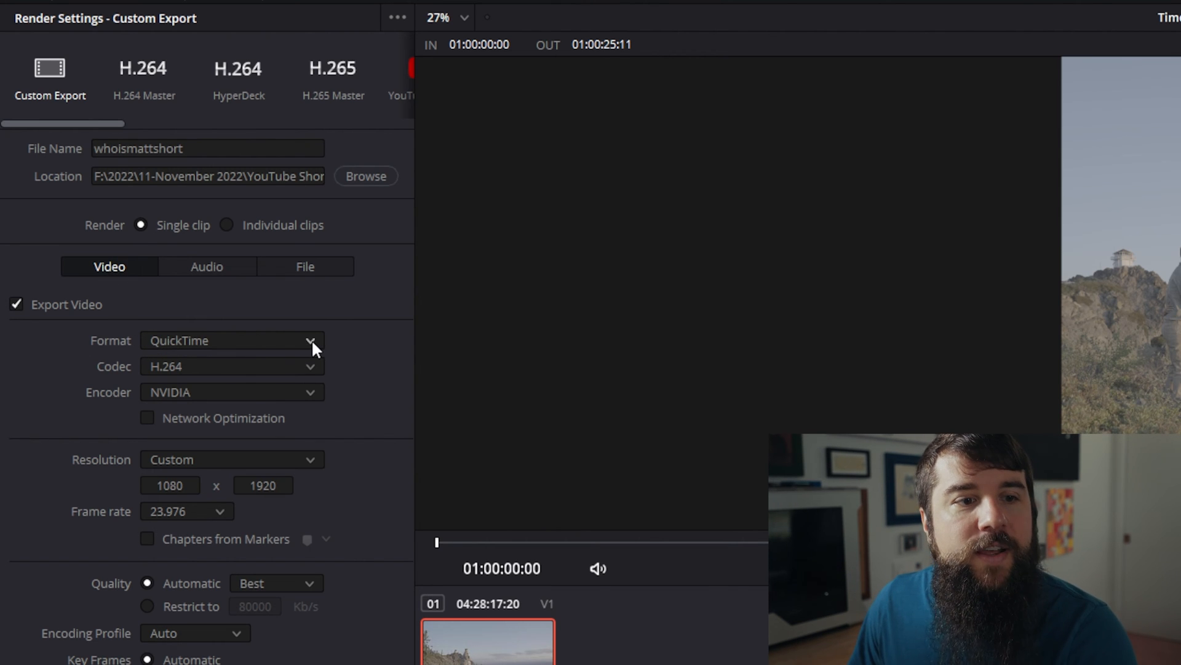
# - Configure the video export with the NVIDIA encoder, quality restricted to 40000 Kb/s, and a rate control mode
pyautogui.click(307, 391)
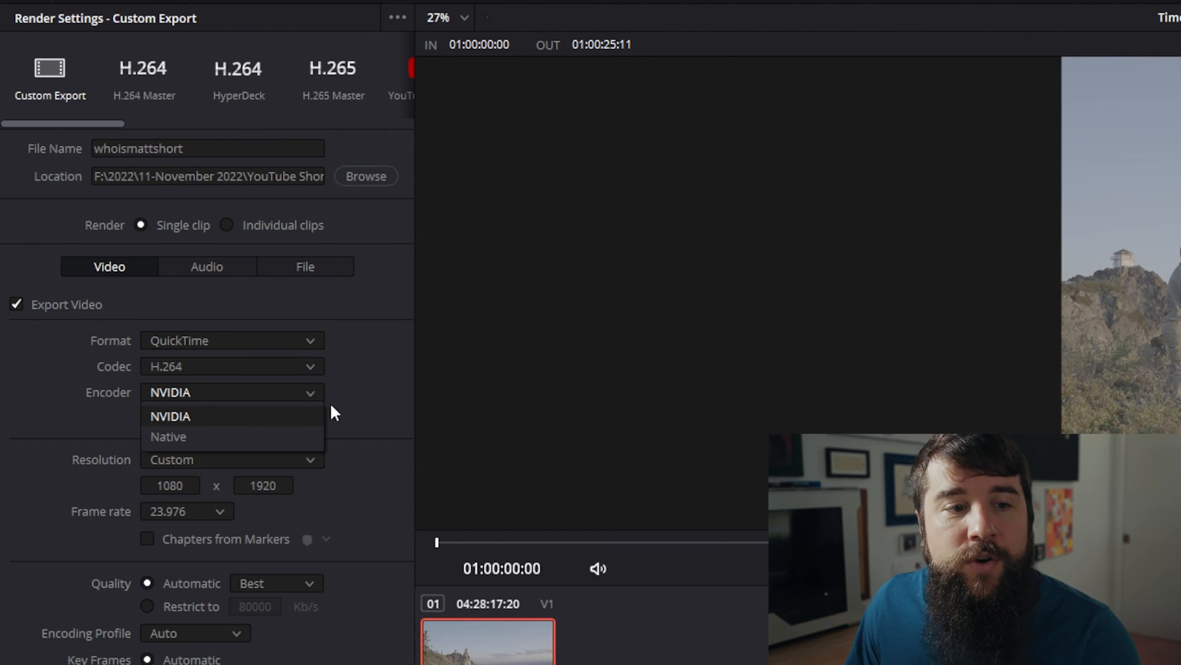
pyautogui.click(389, 368)
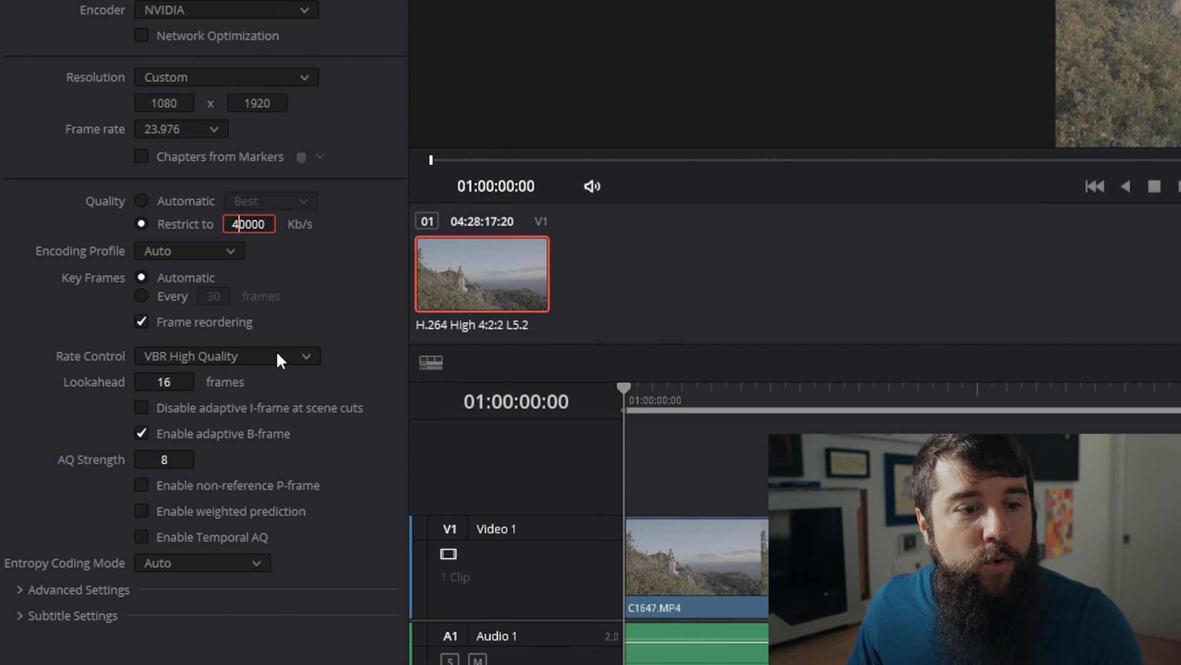
pyautogui.click(309, 354)
pyautogui.click(271, 420)
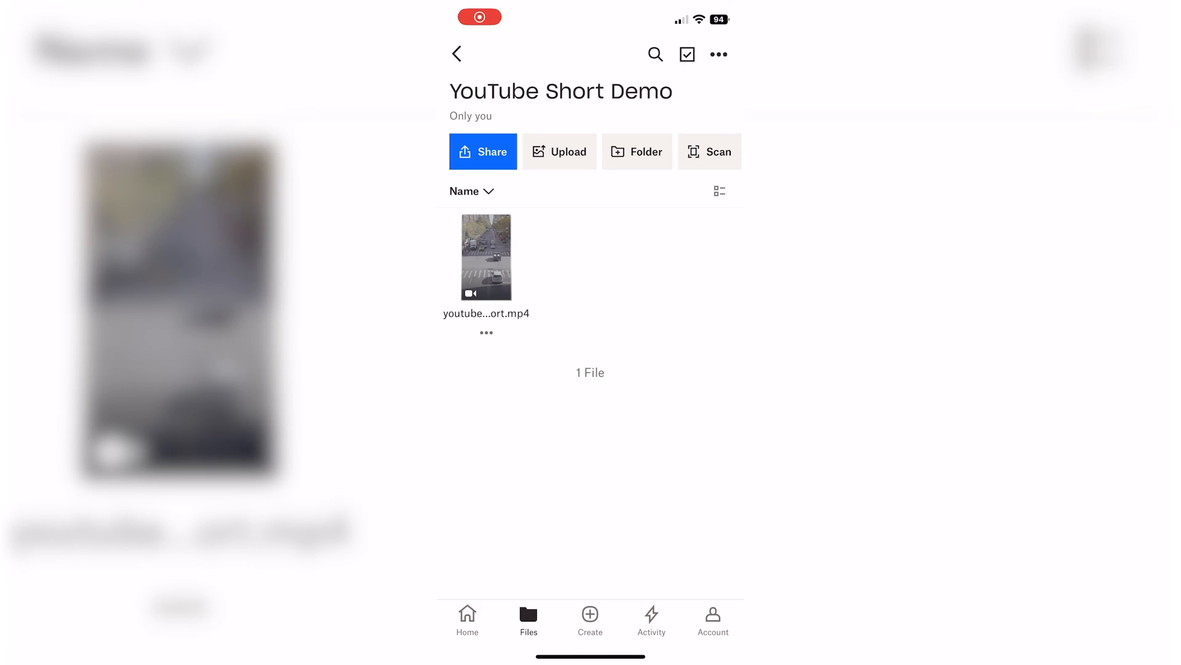
# - Switch to the Dropbox mobile app and save youtube short.mp4 from the YouTube Short Demo folder to the device
pyautogui.click(486, 333)
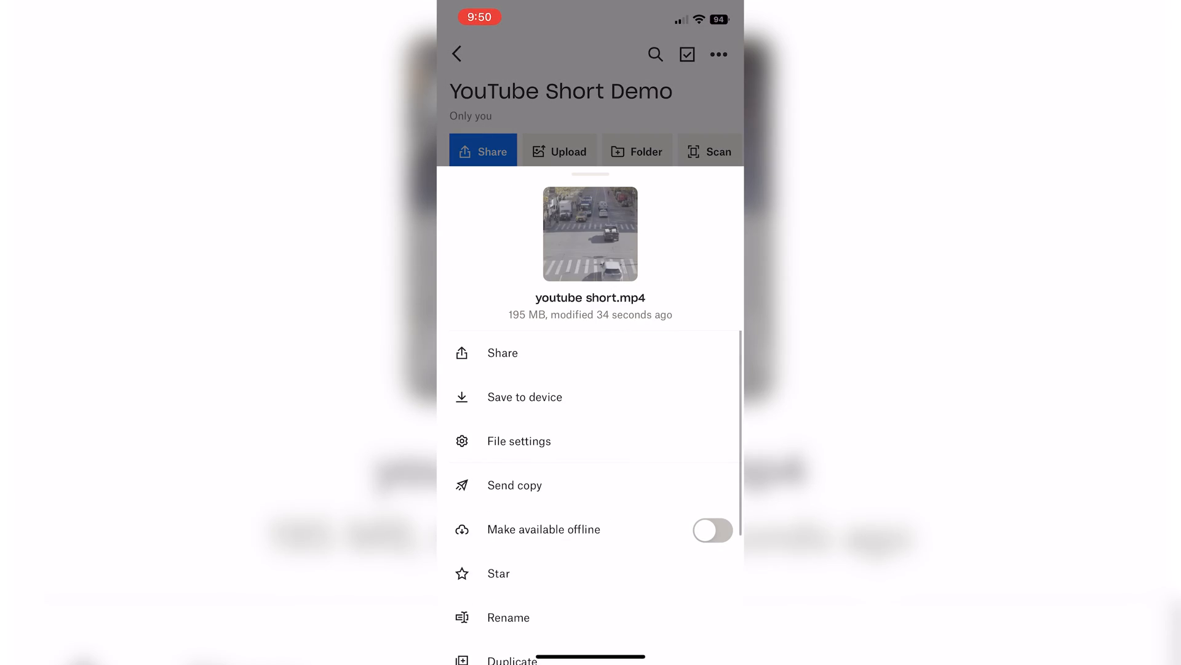
pyautogui.click(525, 397)
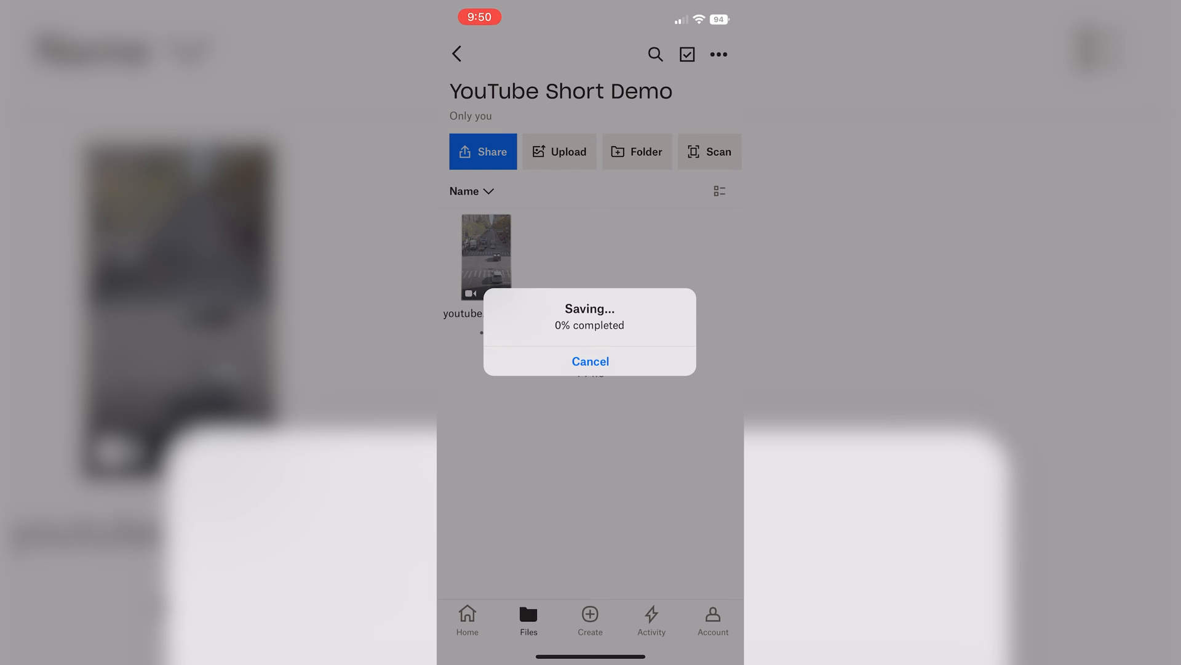